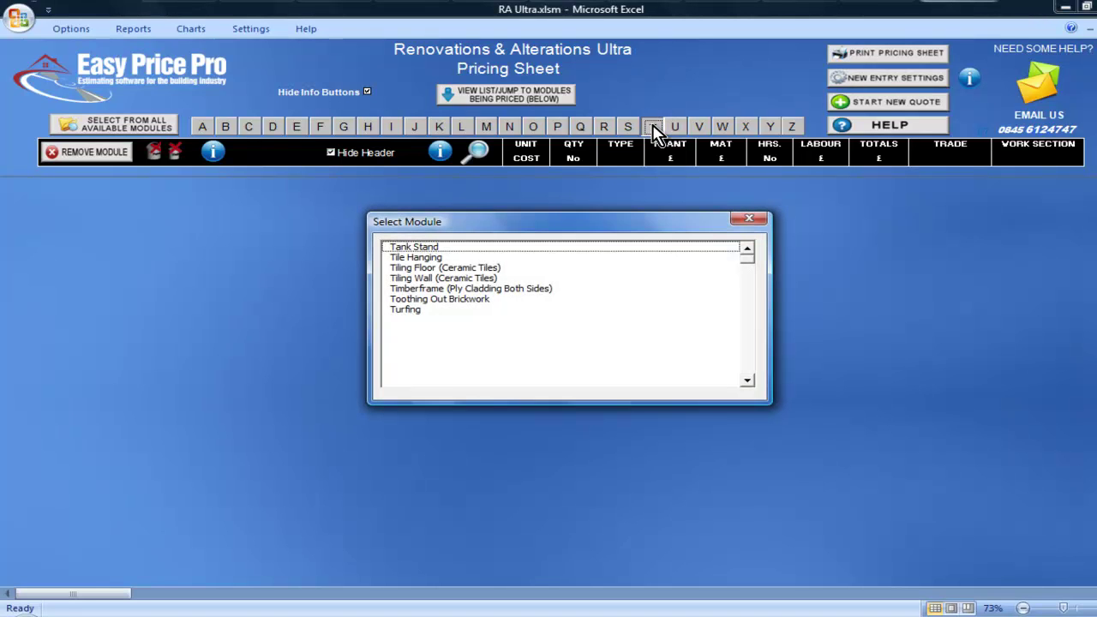
- Add the Timberframe (Ply Cladding Both Sides) module with wall length 5 m and height 2.4 m
double_click(506, 289)
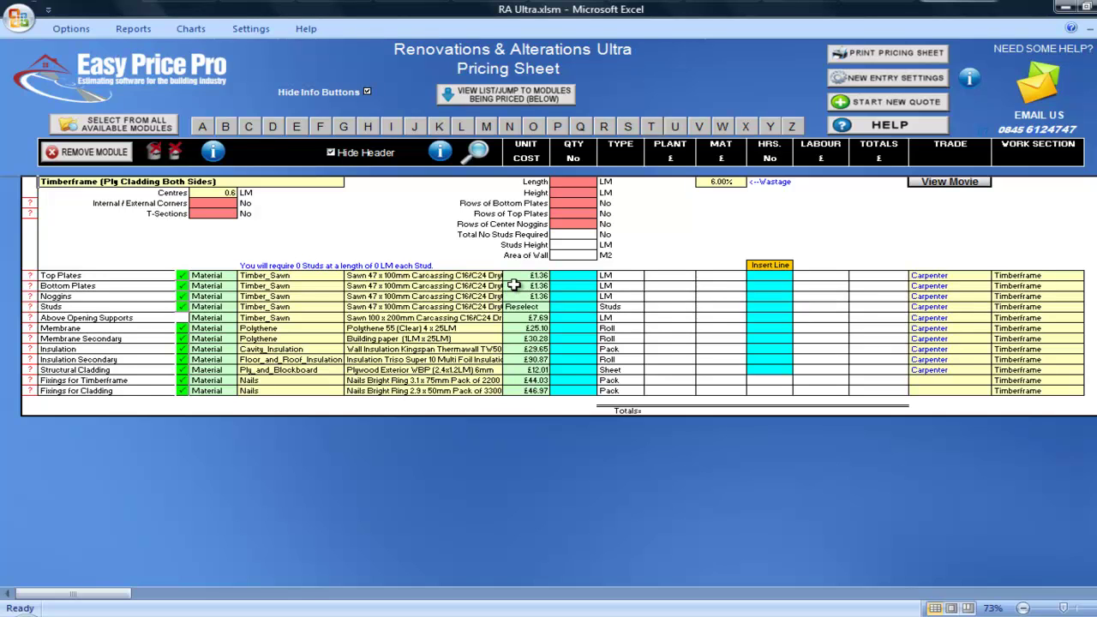
click(581, 182)
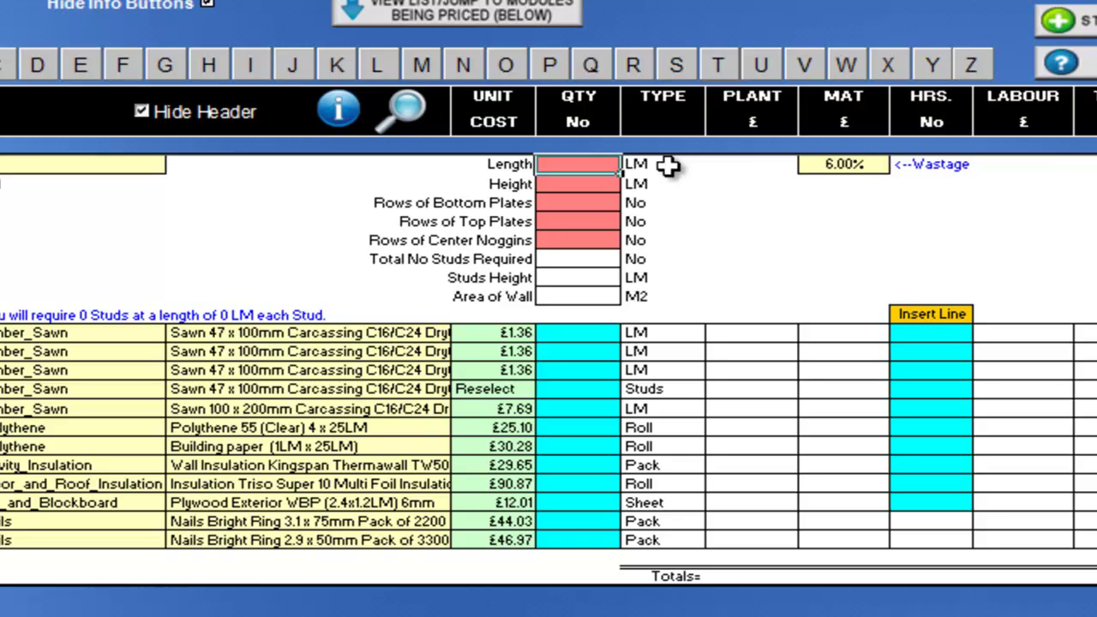
text(5)
key(Return)
text(2.4)
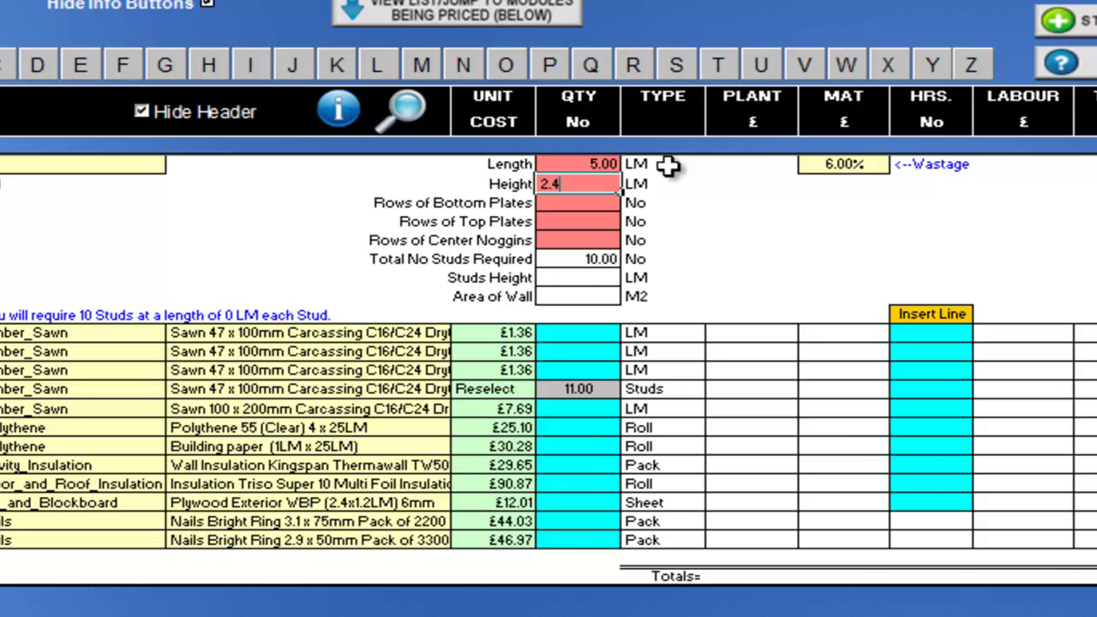
key(Return)
- Enter 2 rows of bottom plates, 1 row of top plates and 1 row of noggins
key(Return)
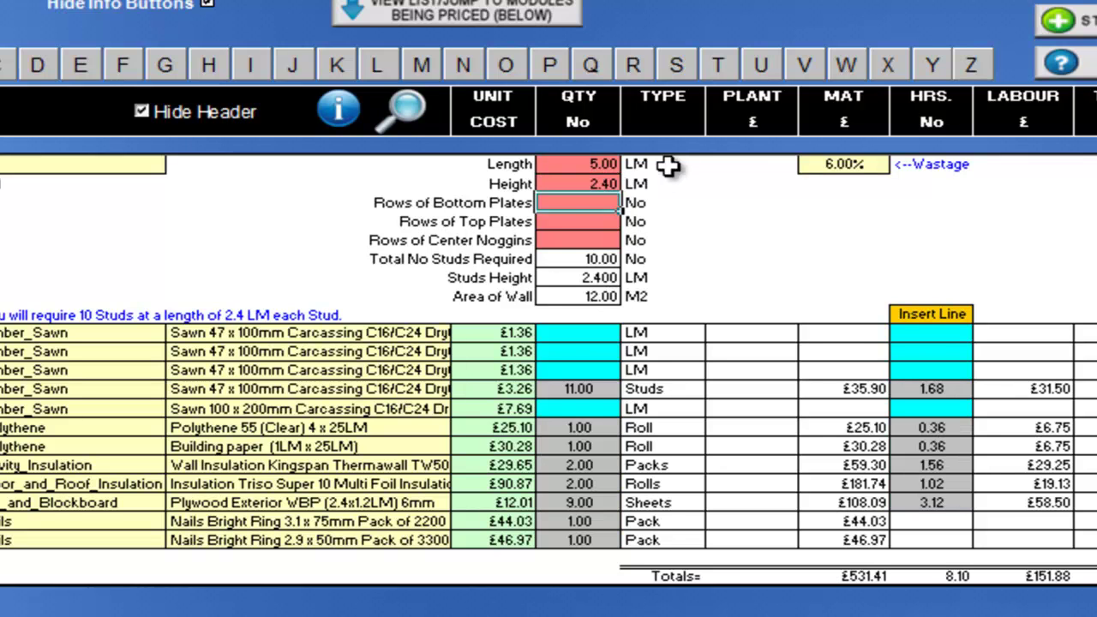
text(2)
key(Return)
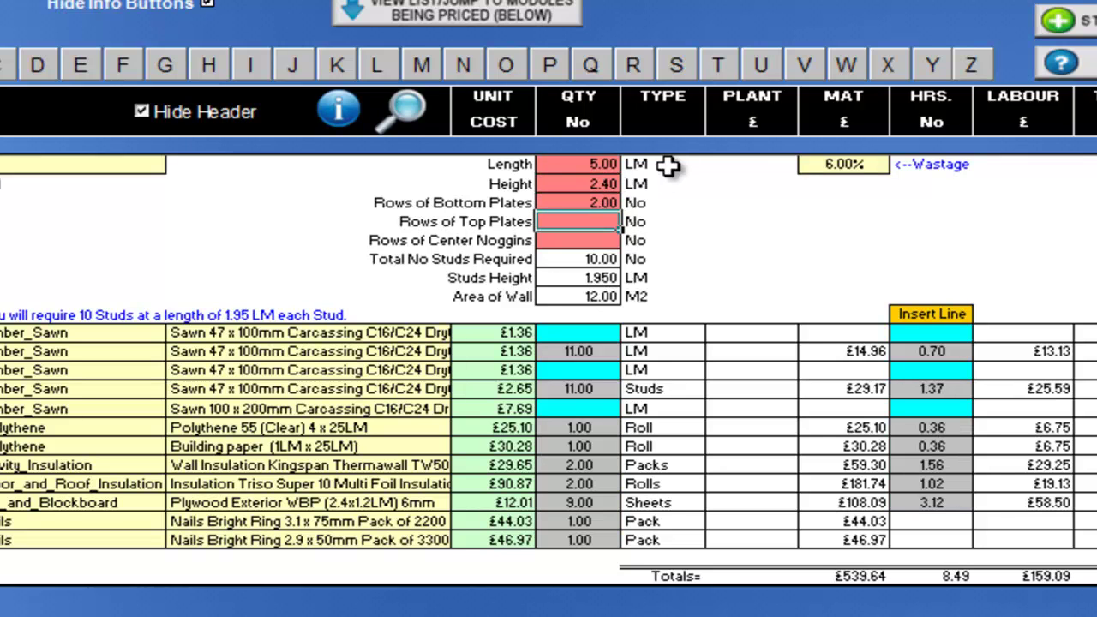
text(1)
key(Return)
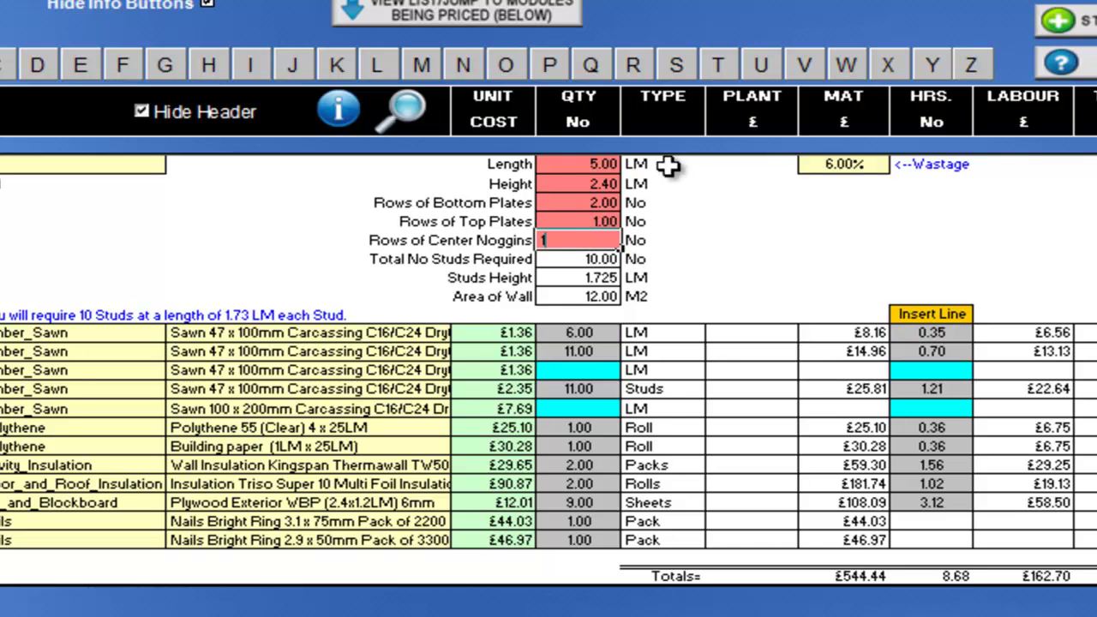
text(1)
key(Return)
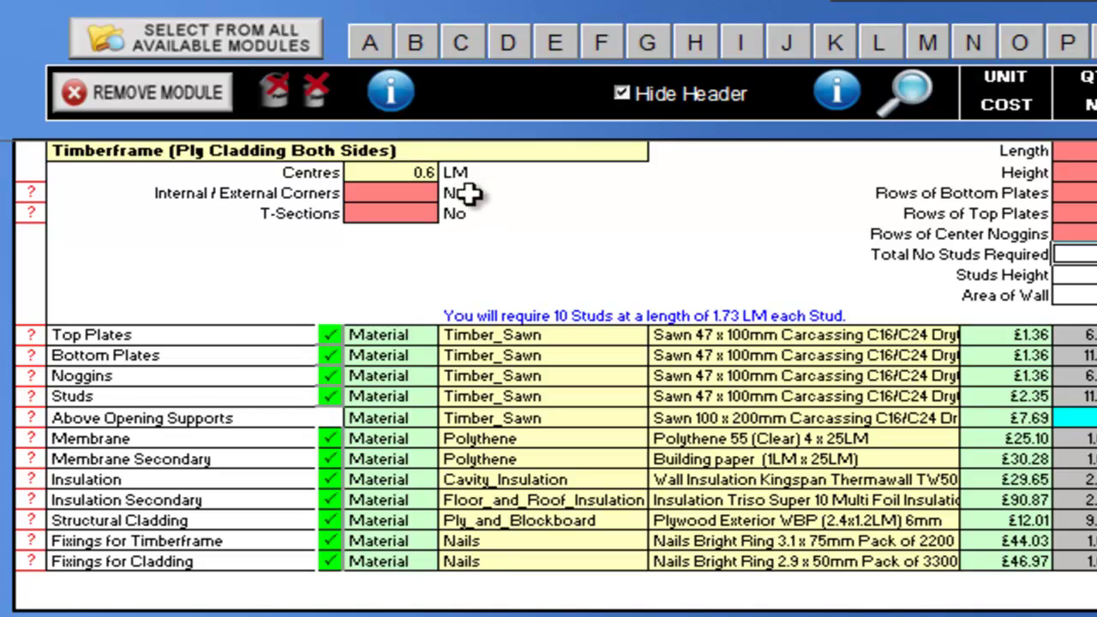
- Keep the stud centres at 0.6
click(419, 172)
key(Delete)
key(ctrl+z)
click(451, 173)
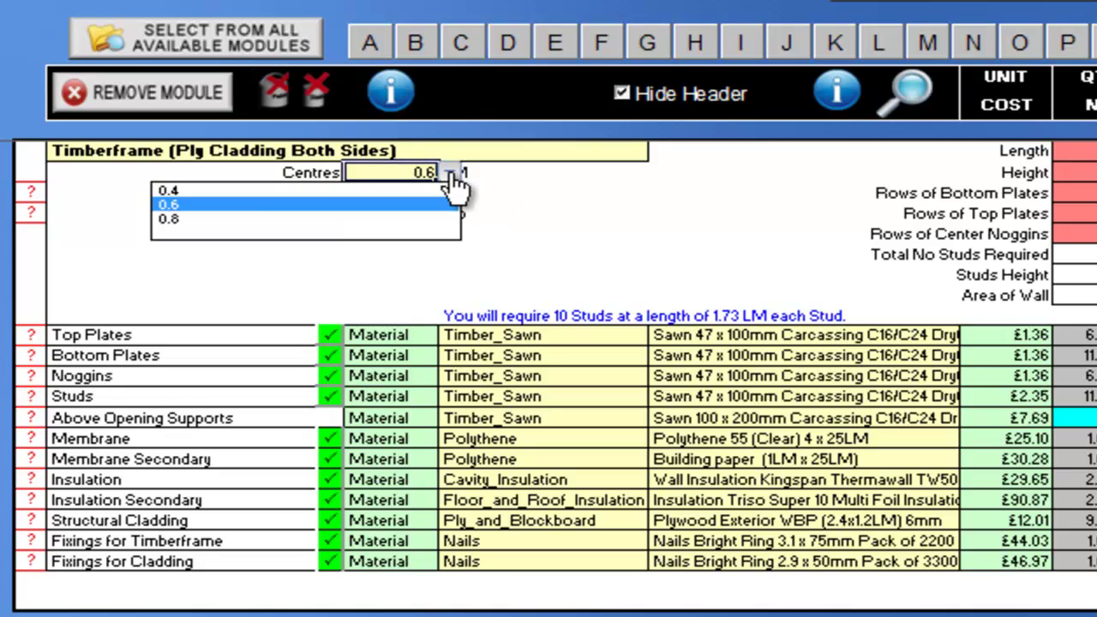
click(451, 173)
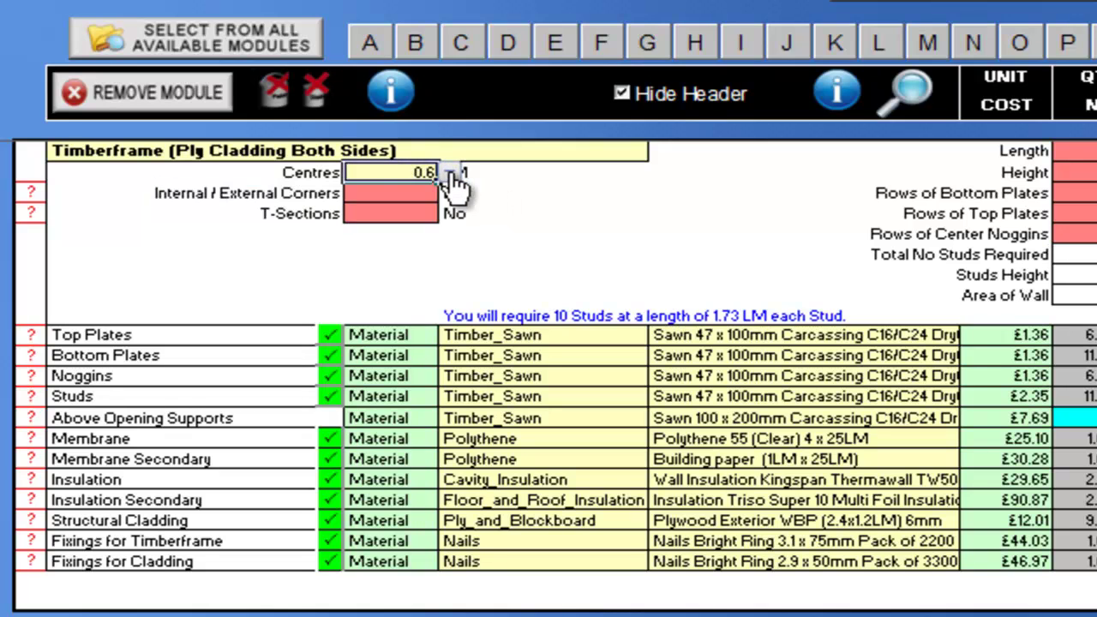
- Enter 1 internal/external corner and 1 T-section, bringing studs required to 16
click(424, 193)
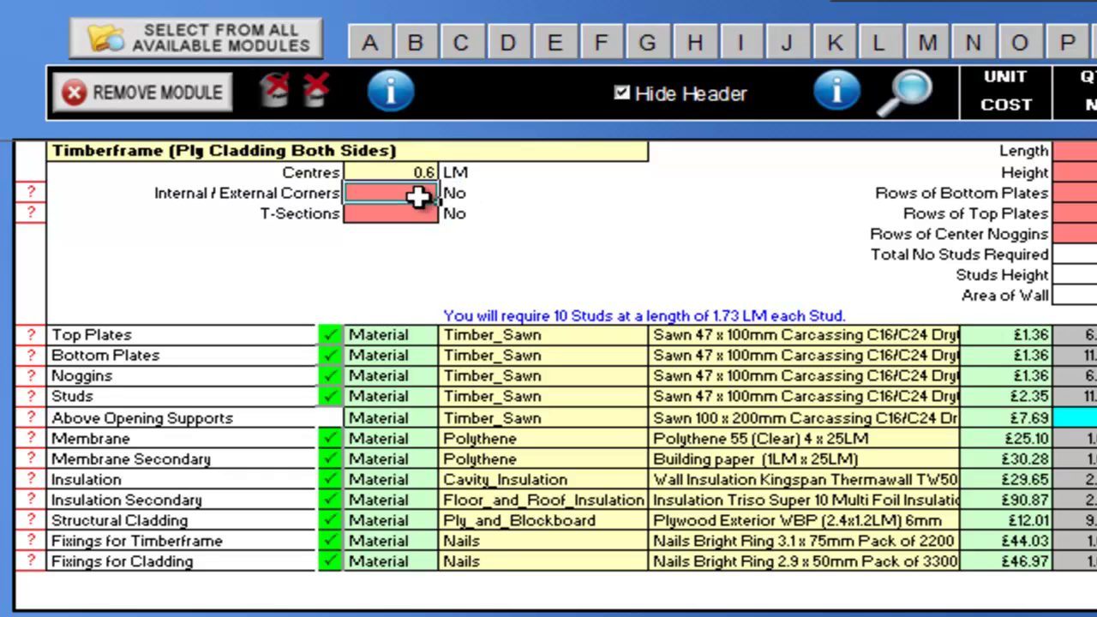
text(1)
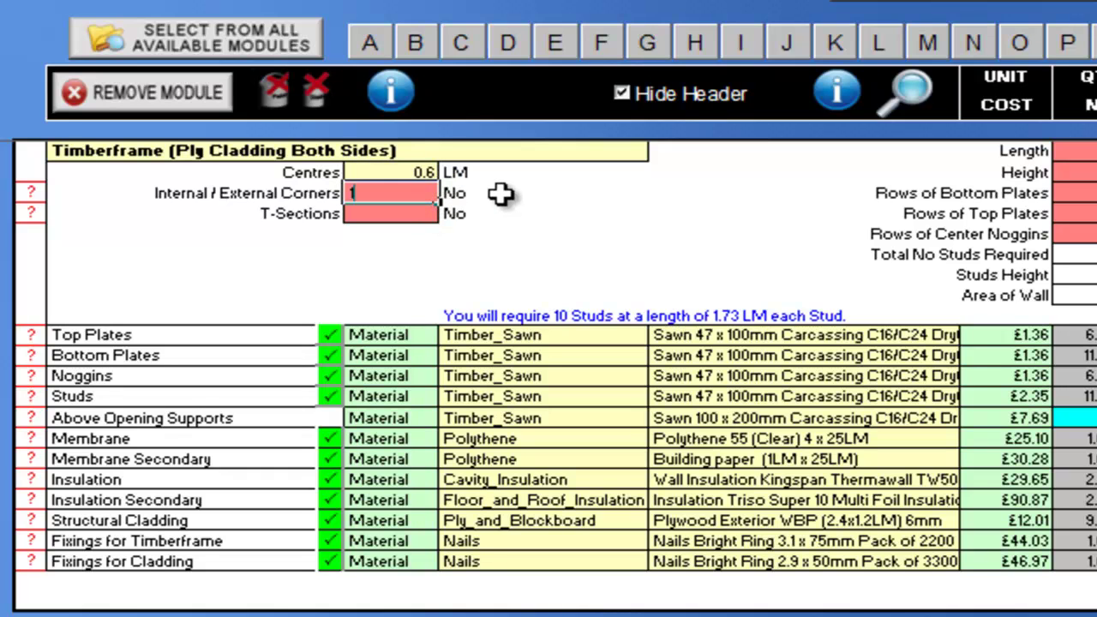
key(Return)
text(1)
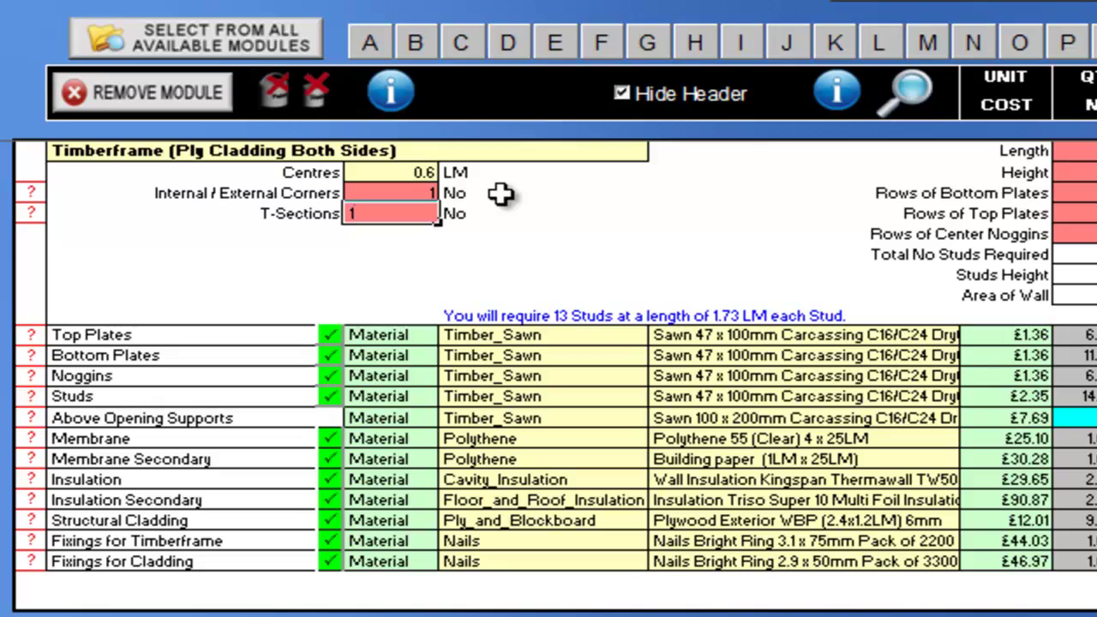
key(Return)
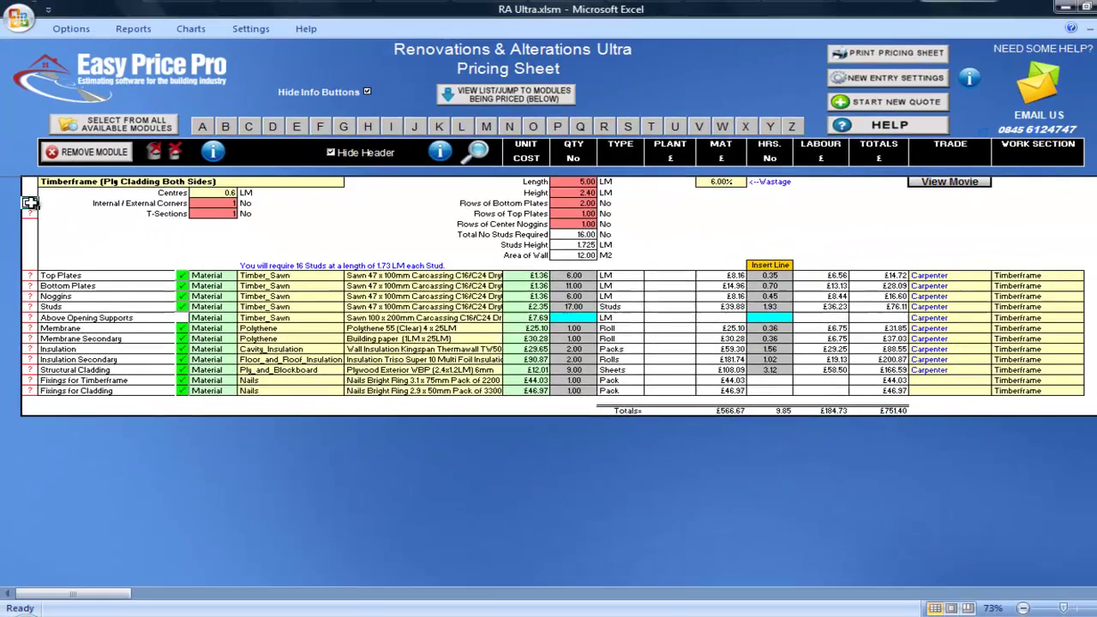
click(31, 192)
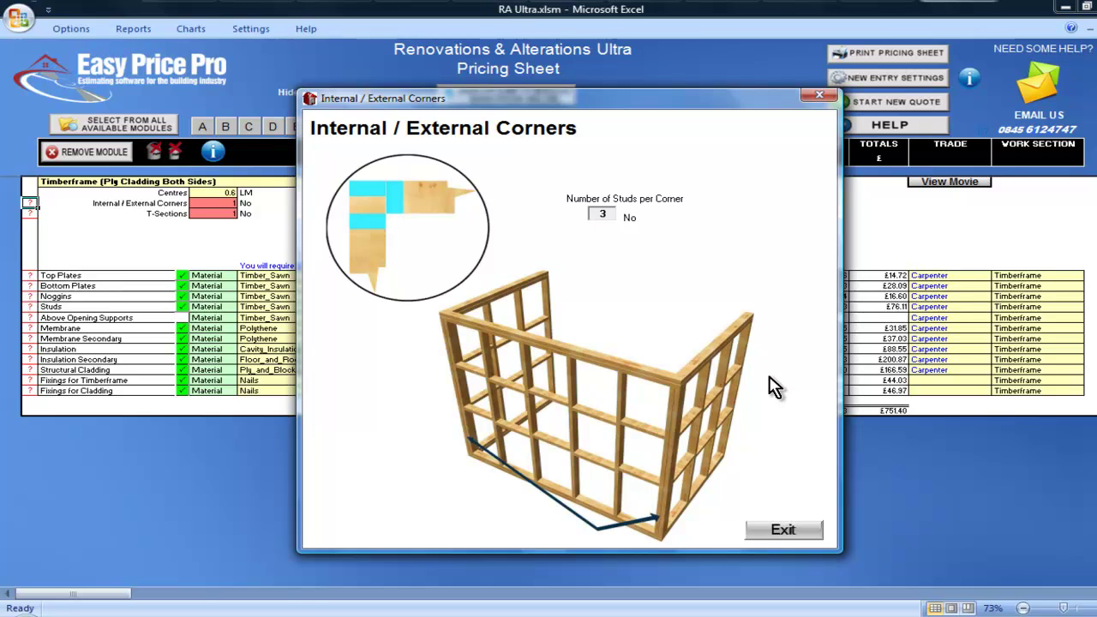
click(778, 533)
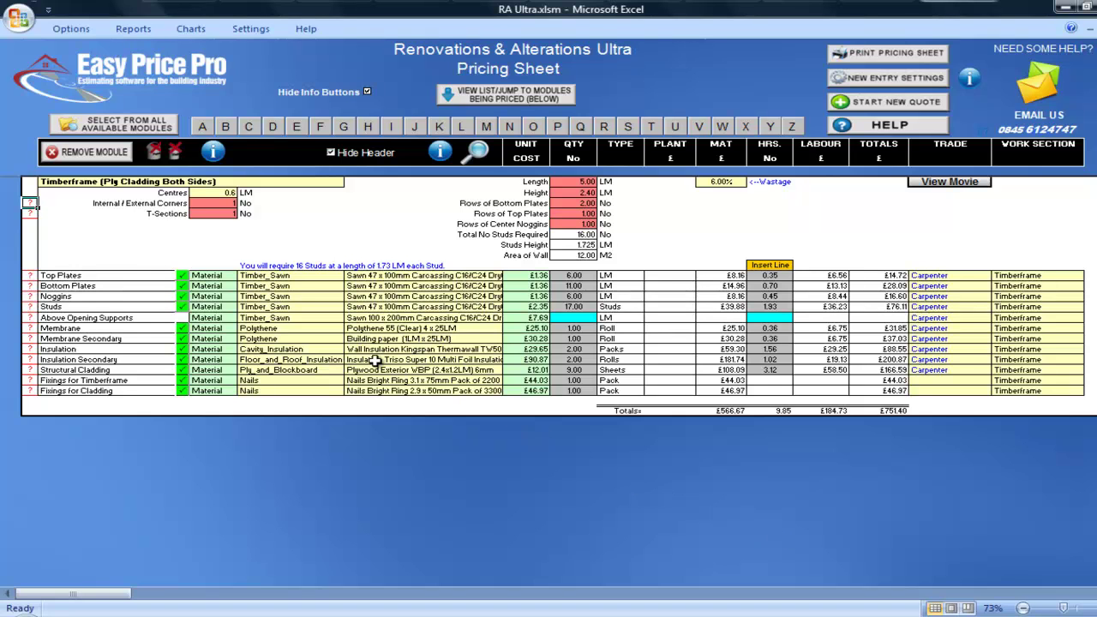
click(30, 213)
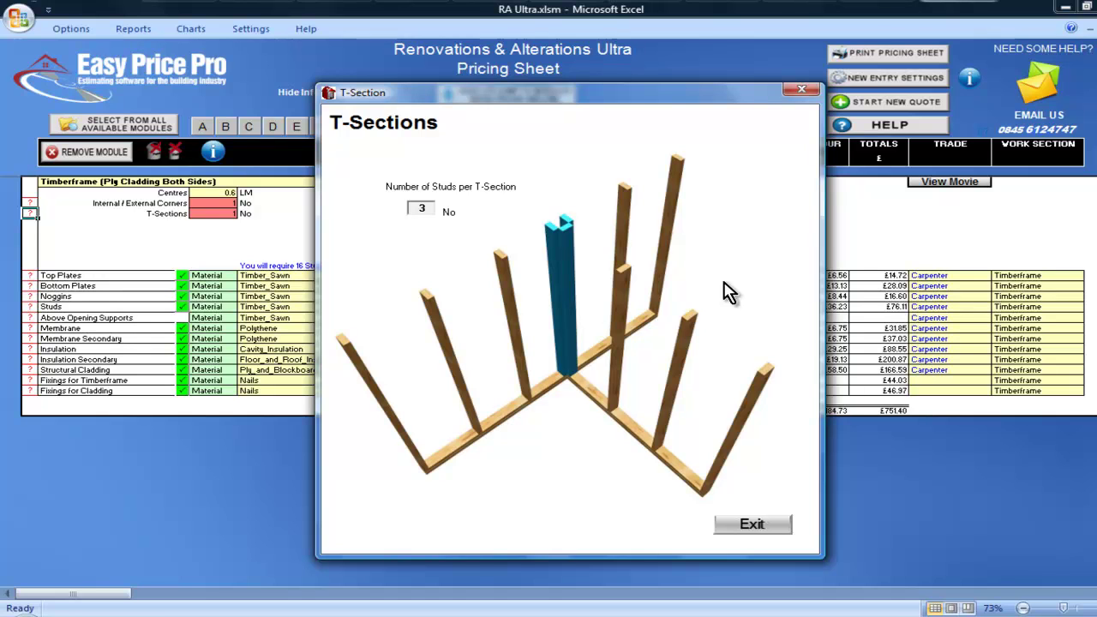
click(754, 523)
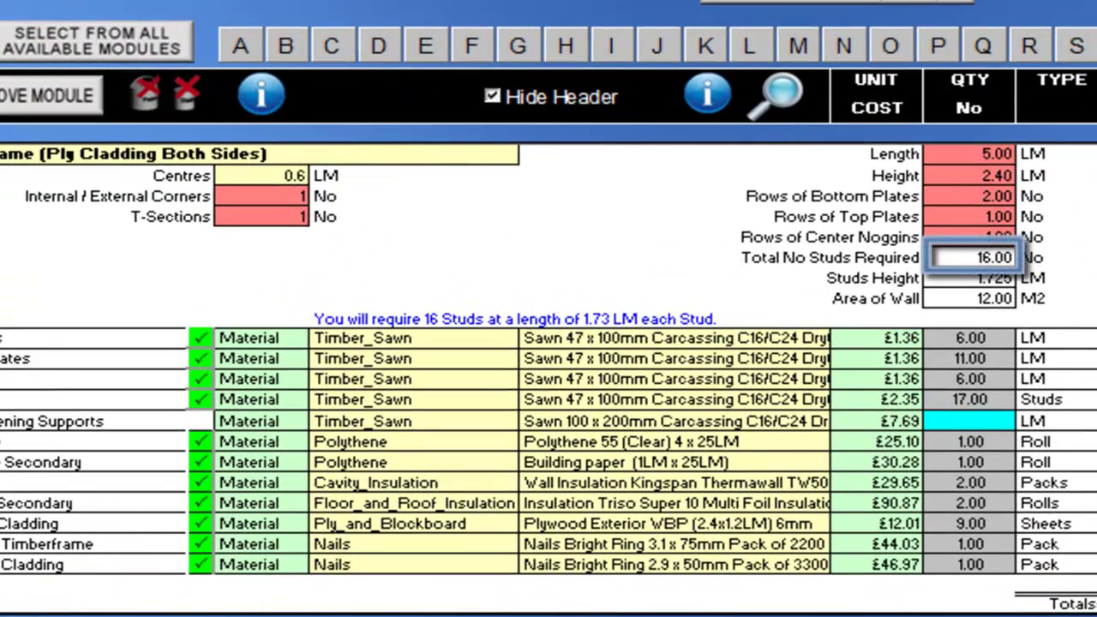
- Change T-Sections from 1 to 2, raising studs required to 19
click(282, 217)
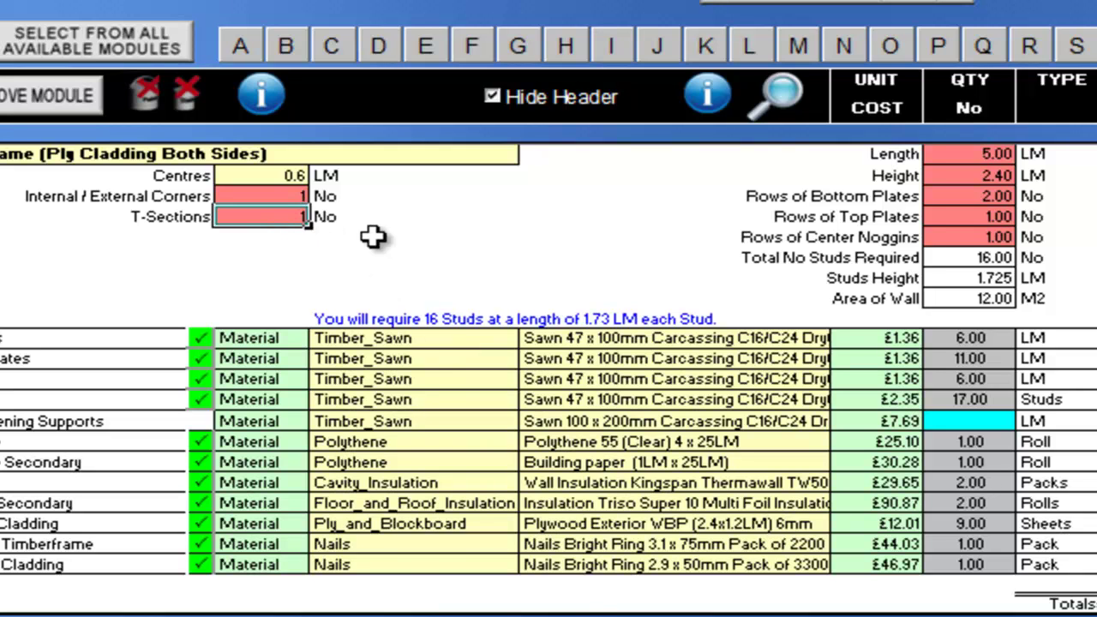
text(2)
key(Return)
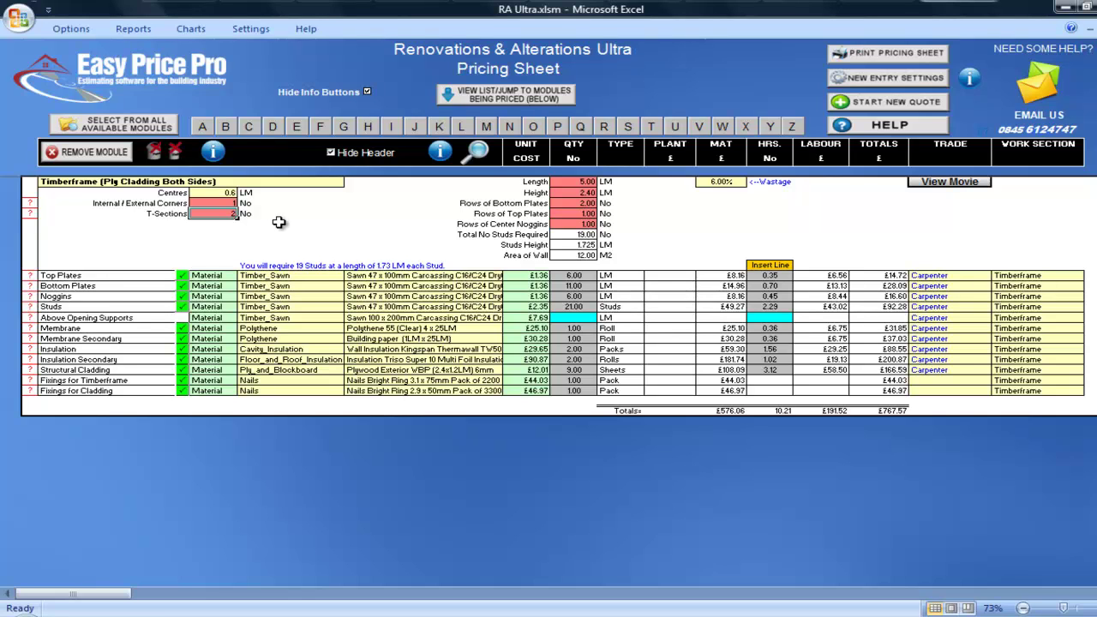
- Set Bottom Plates to Sawn 75 x 100mm DryGraded Softwood Re-Cut ex C16/C25 at £3.25/LM
click(421, 285)
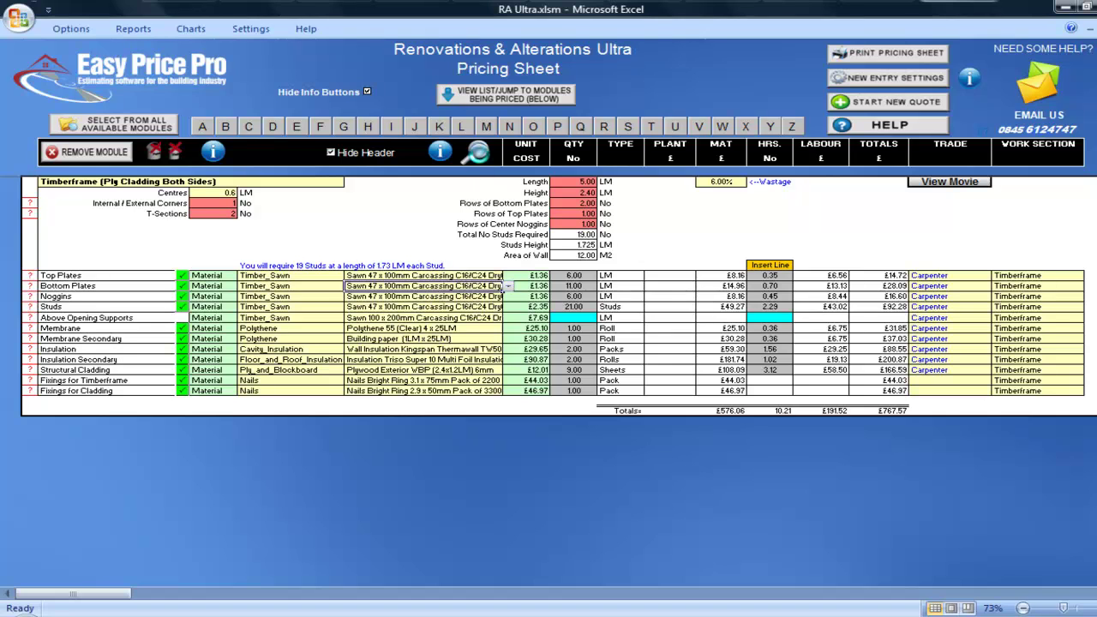
click(477, 152)
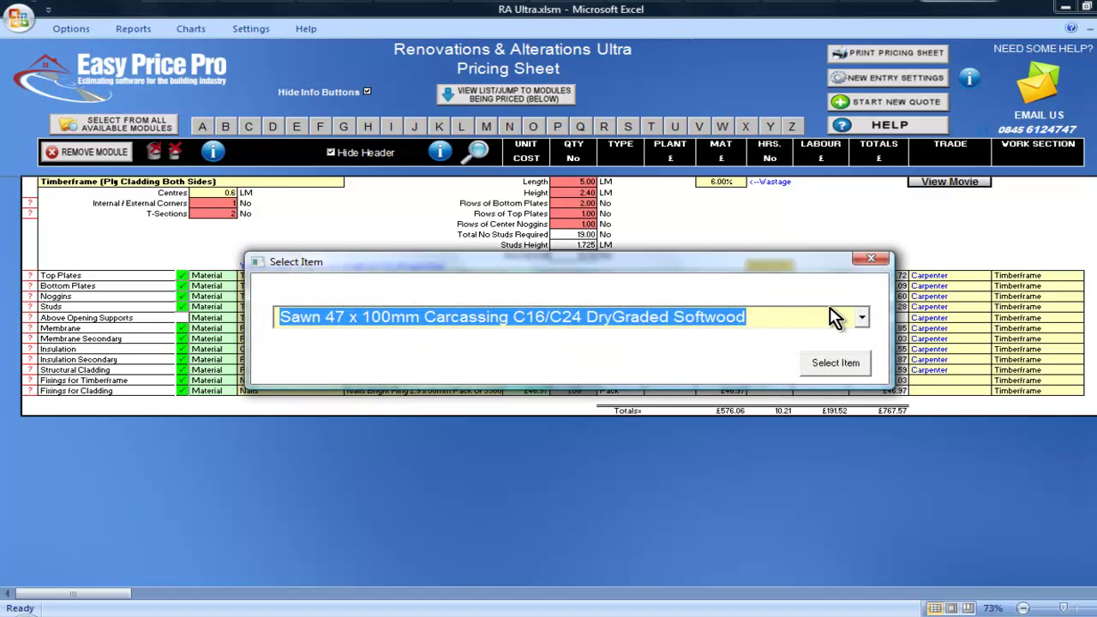
click(863, 319)
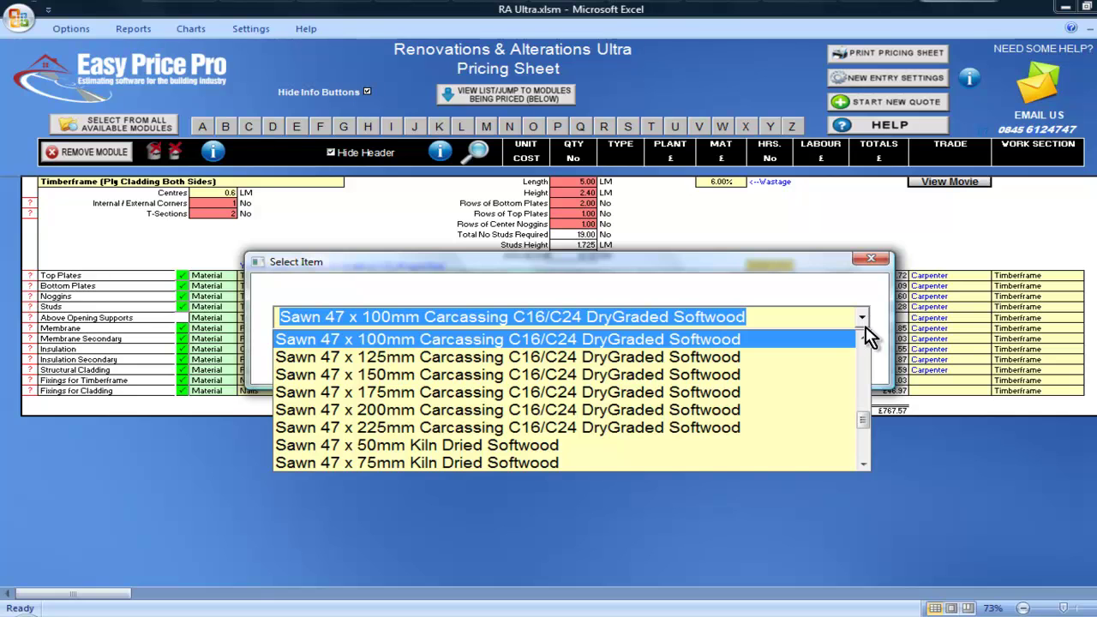
drag(866, 426, 869, 435)
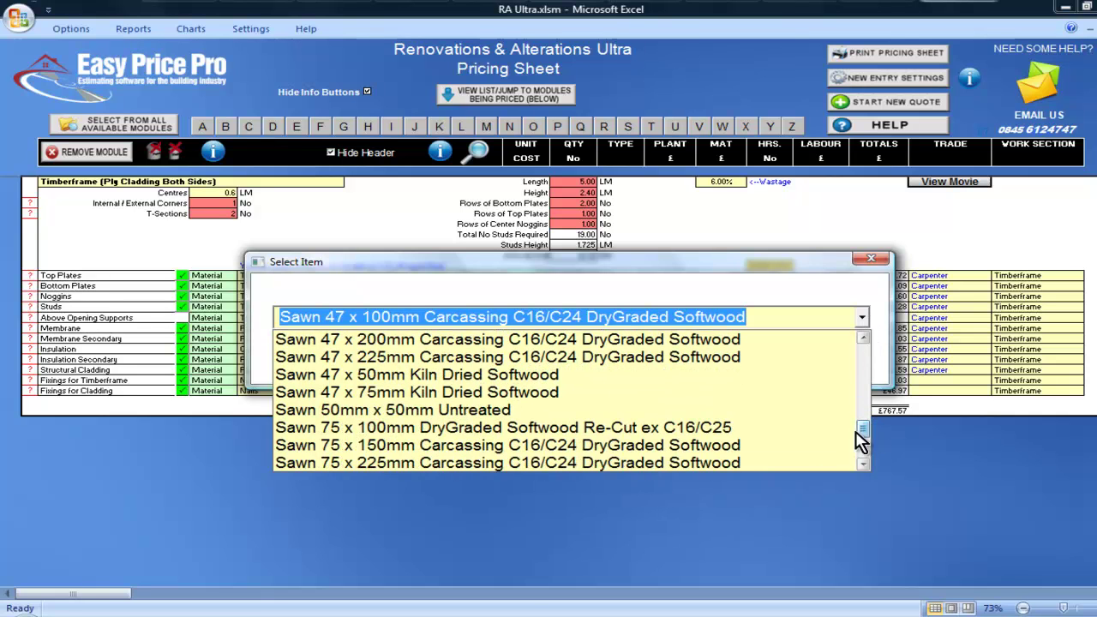
click(767, 429)
click(823, 368)
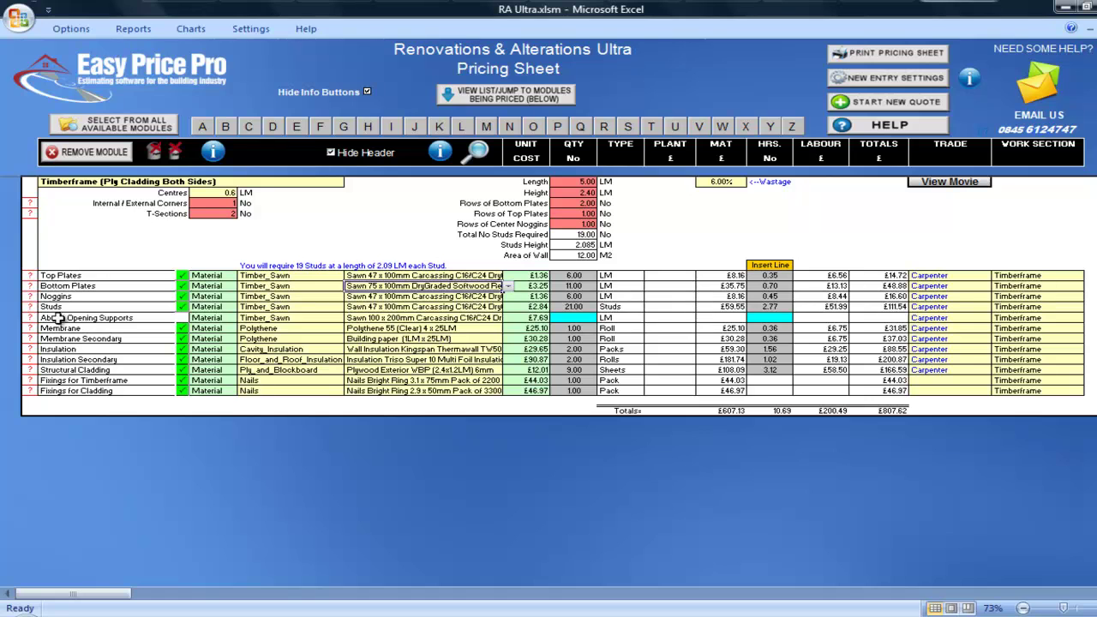
- Check the Above Opening Supports details and enter a quantity of 1.20 LM, totalling £18.23
click(30, 318)
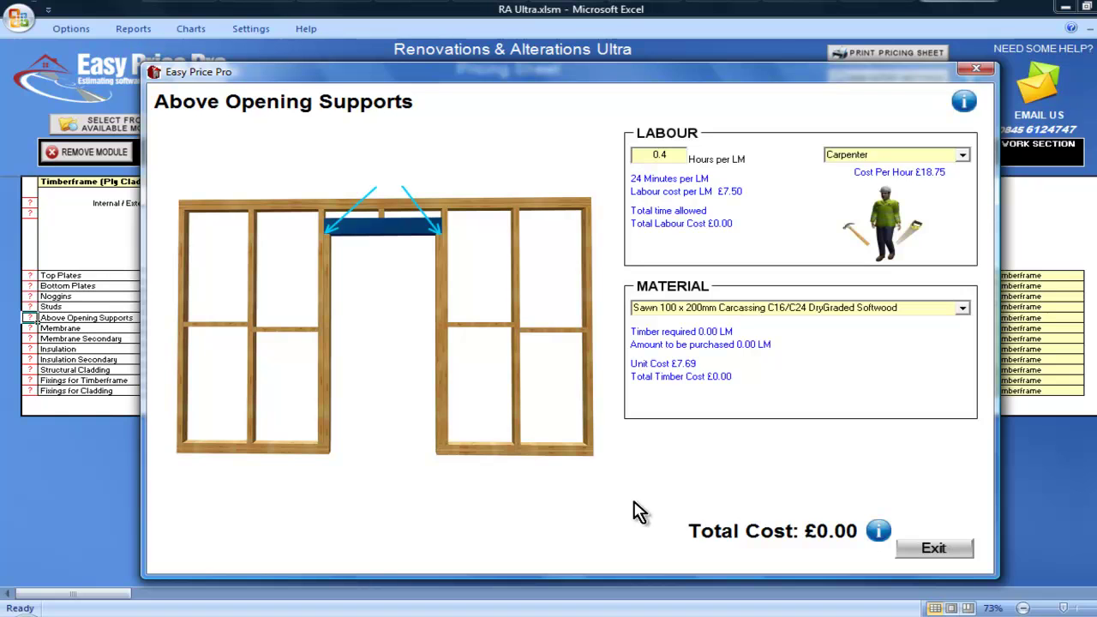
click(941, 556)
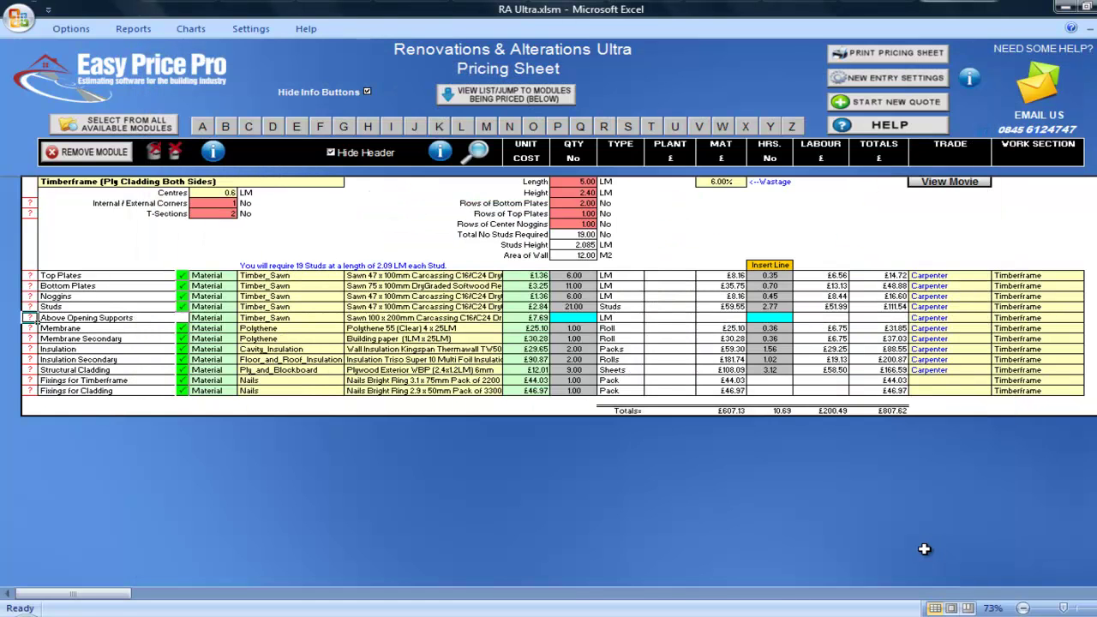
click(594, 317)
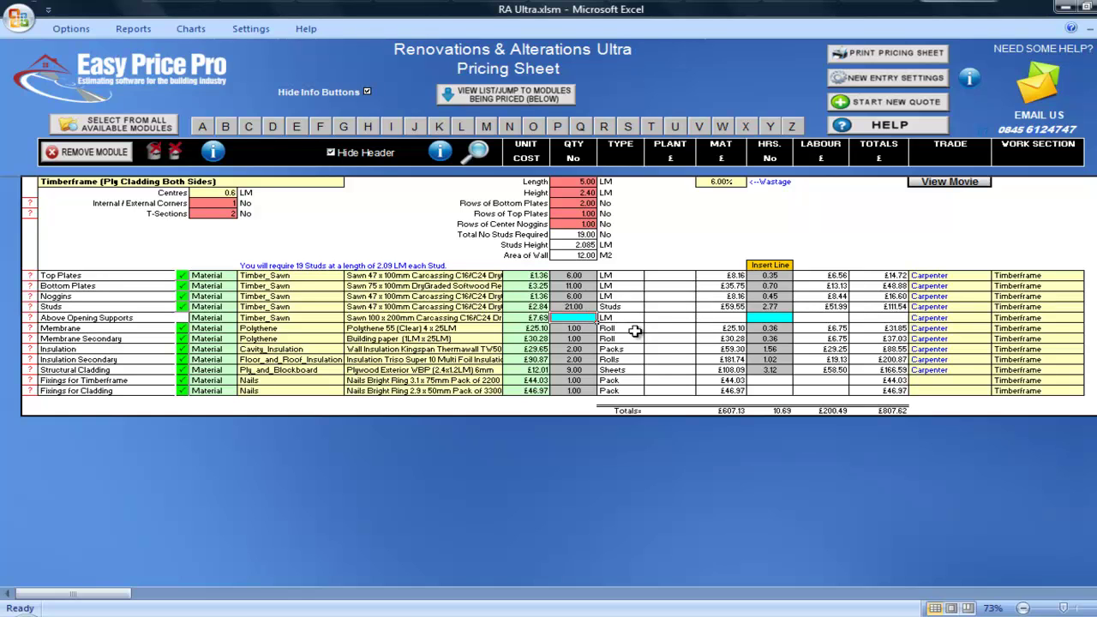
text(1.2)
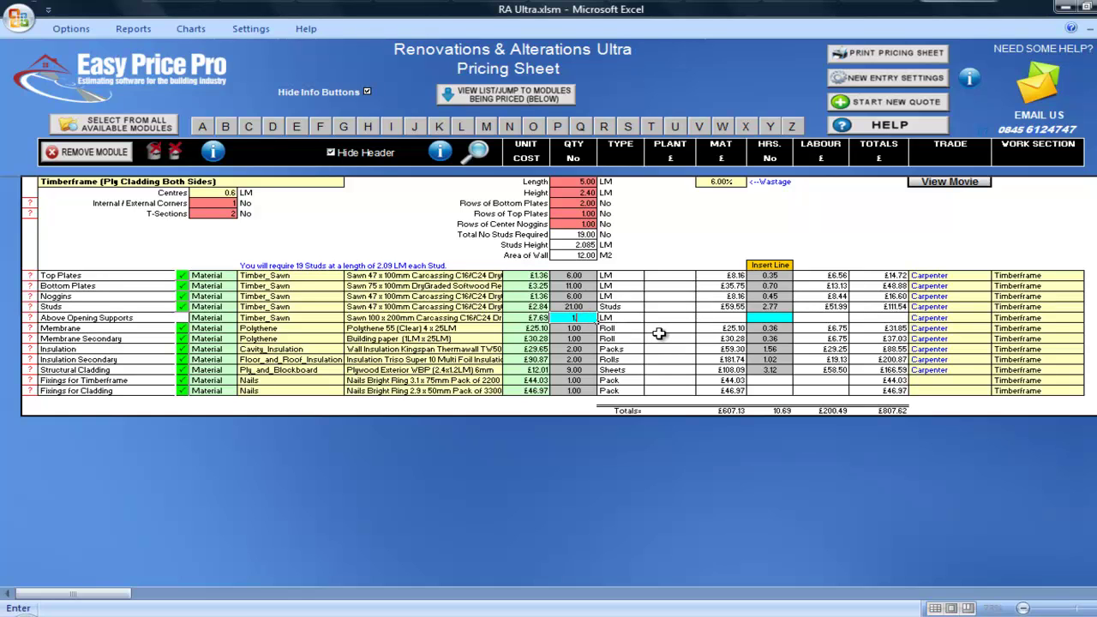
key(Return)
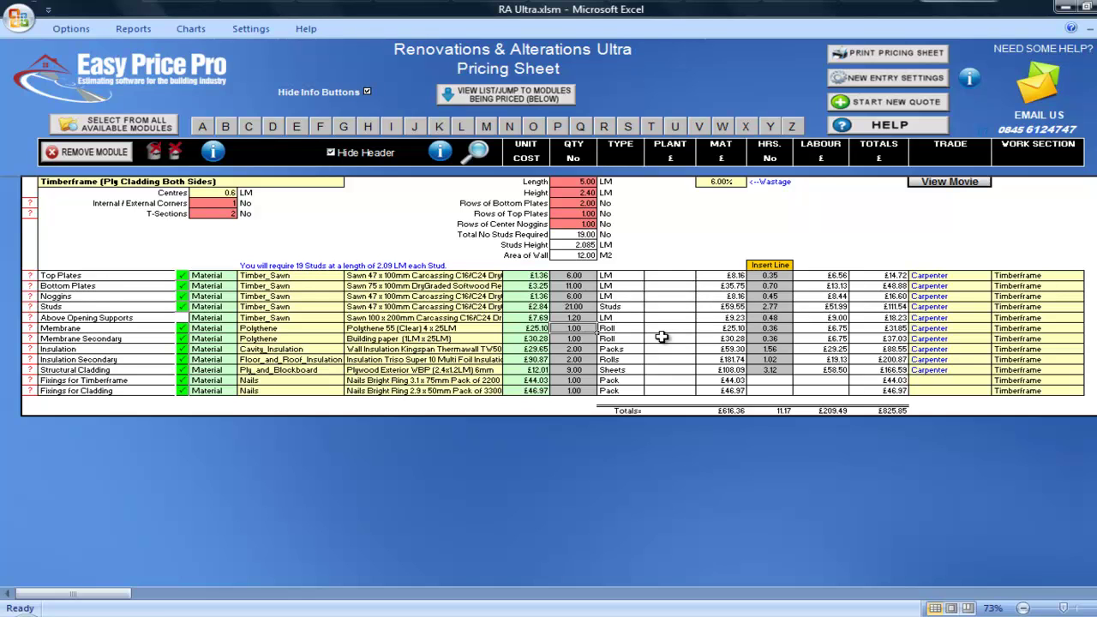
- Untick Membrane Secondary and Insulation Secondary to exclude them, then choose the Structural Cladding material
click(504, 329)
click(508, 331)
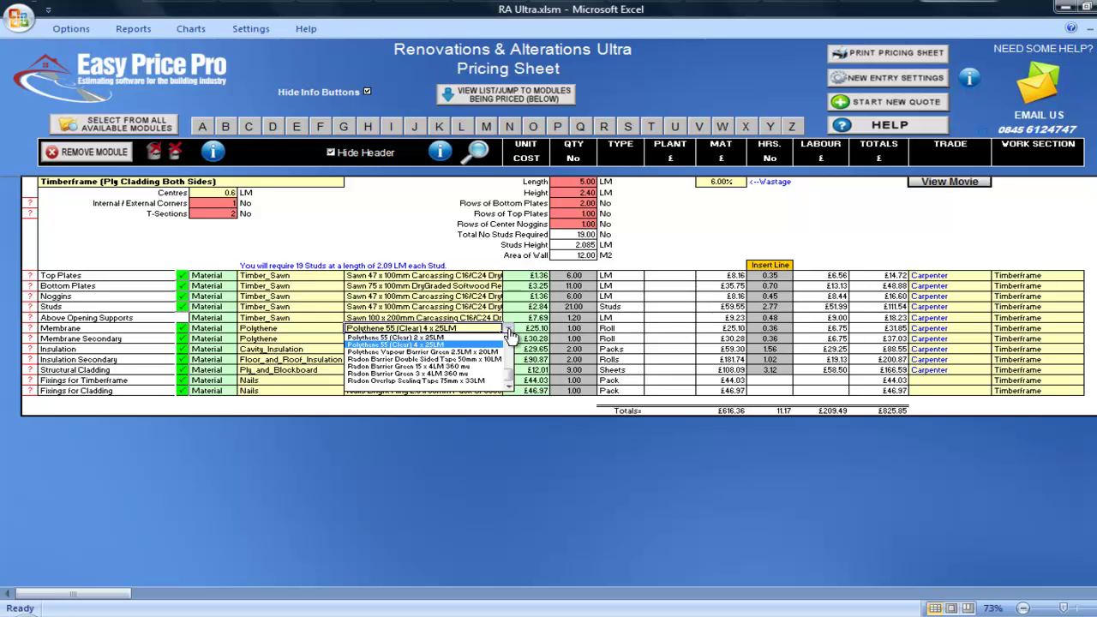
click(509, 331)
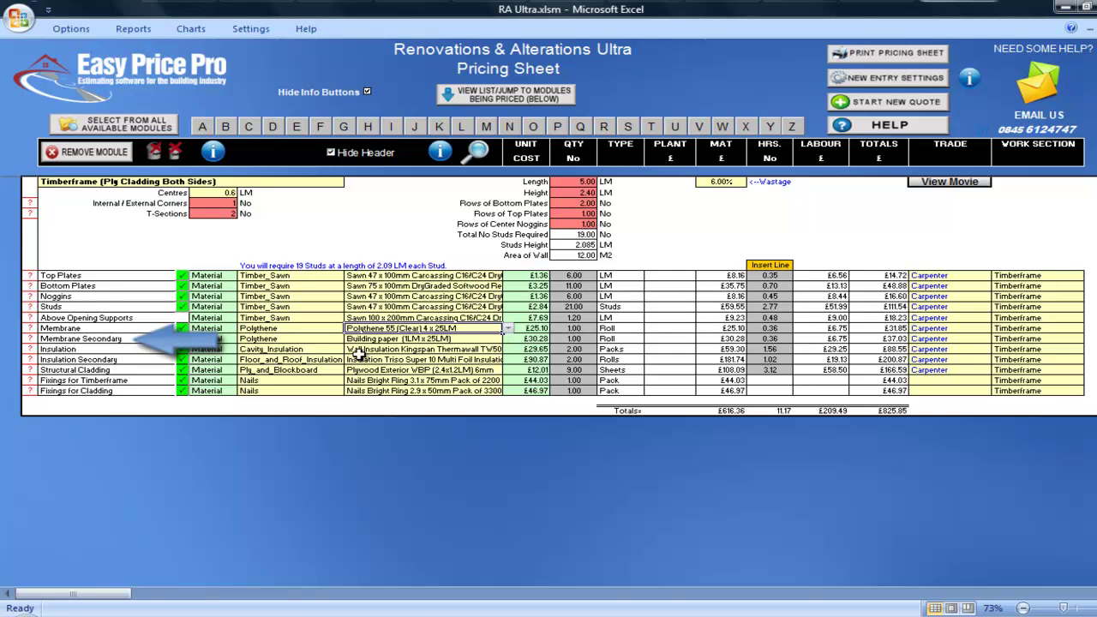
click(184, 339)
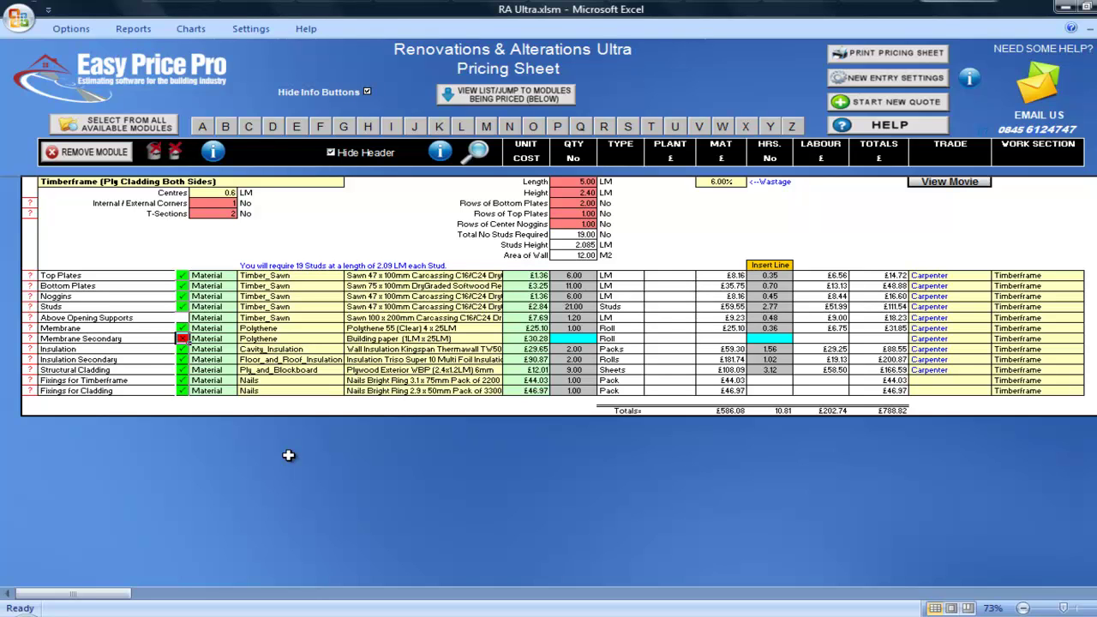
click(183, 360)
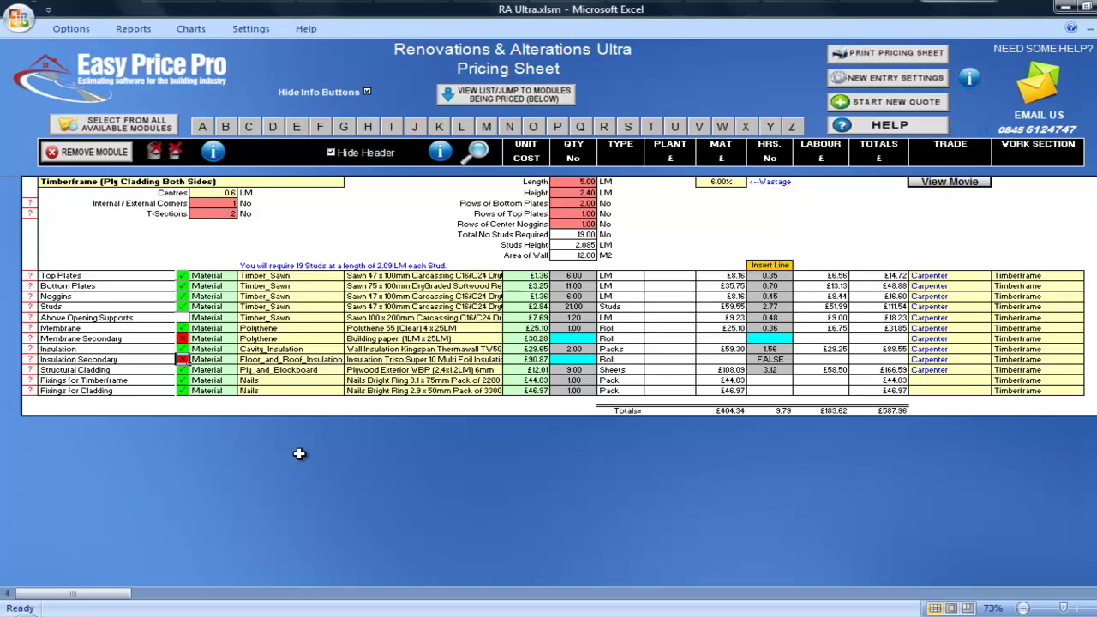
click(484, 371)
- Choose Plywood Exterior WBP 9mm for Structural Cladding, leaving the module total at £635.21
click(508, 374)
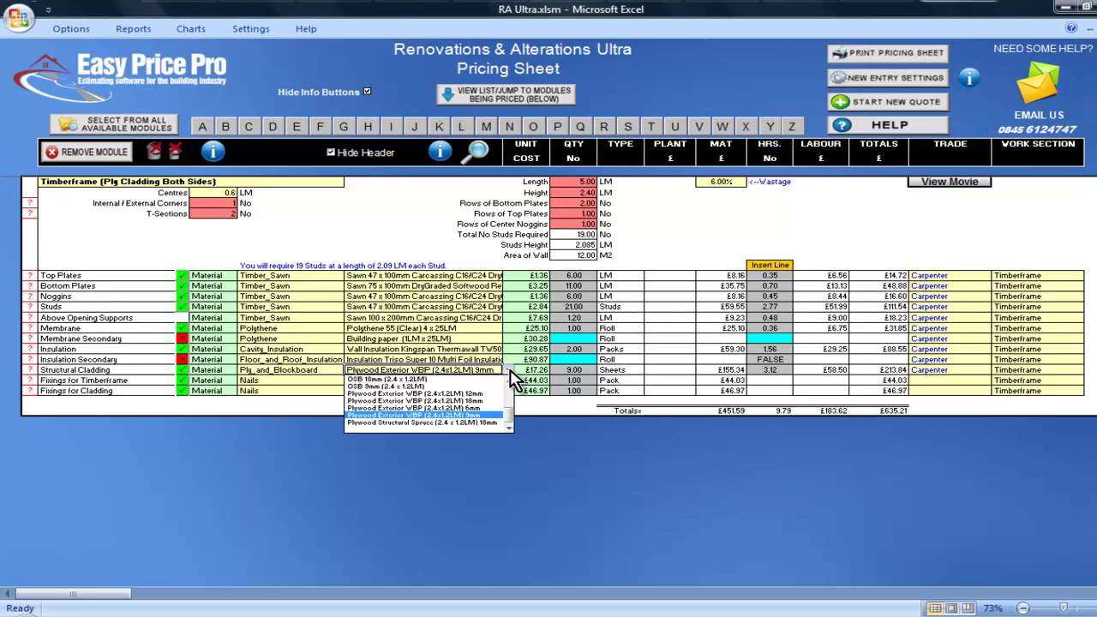
click(510, 375)
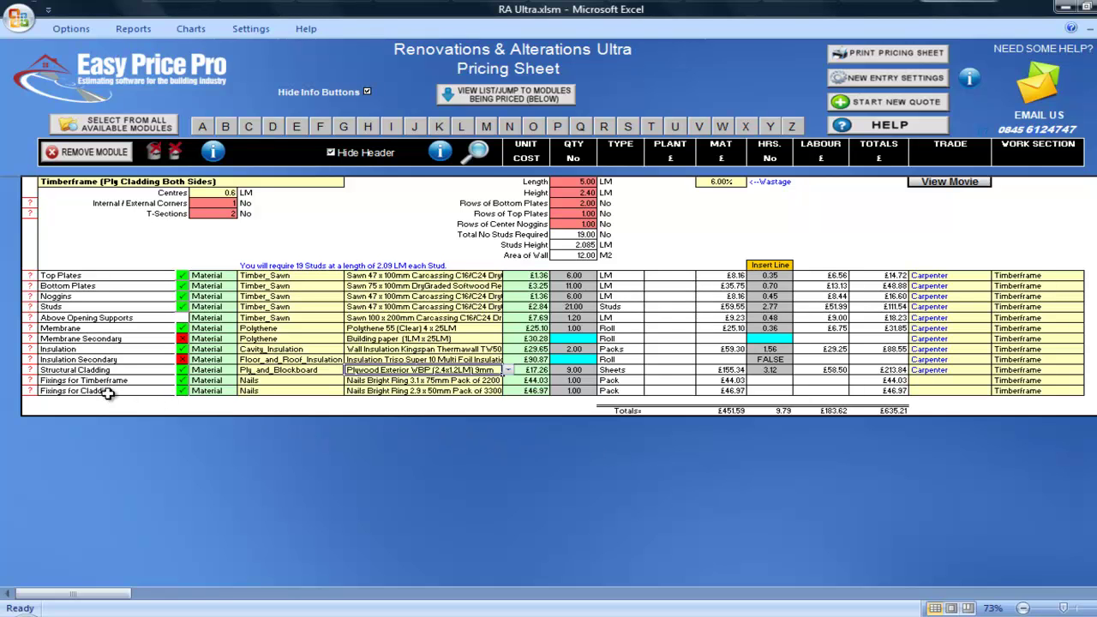
click(30, 381)
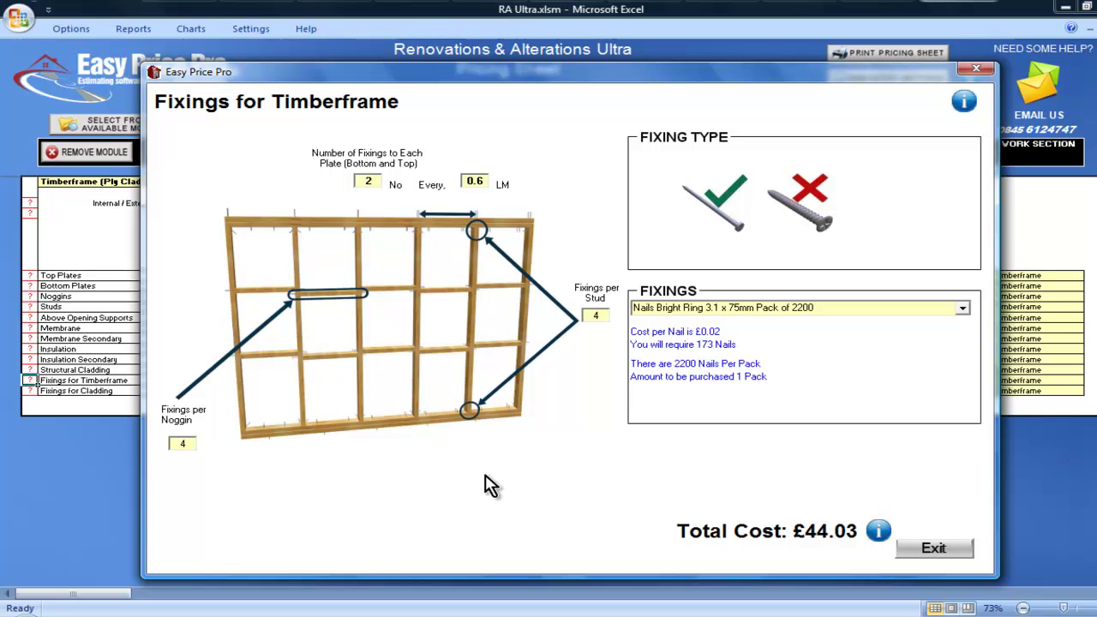
click(930, 551)
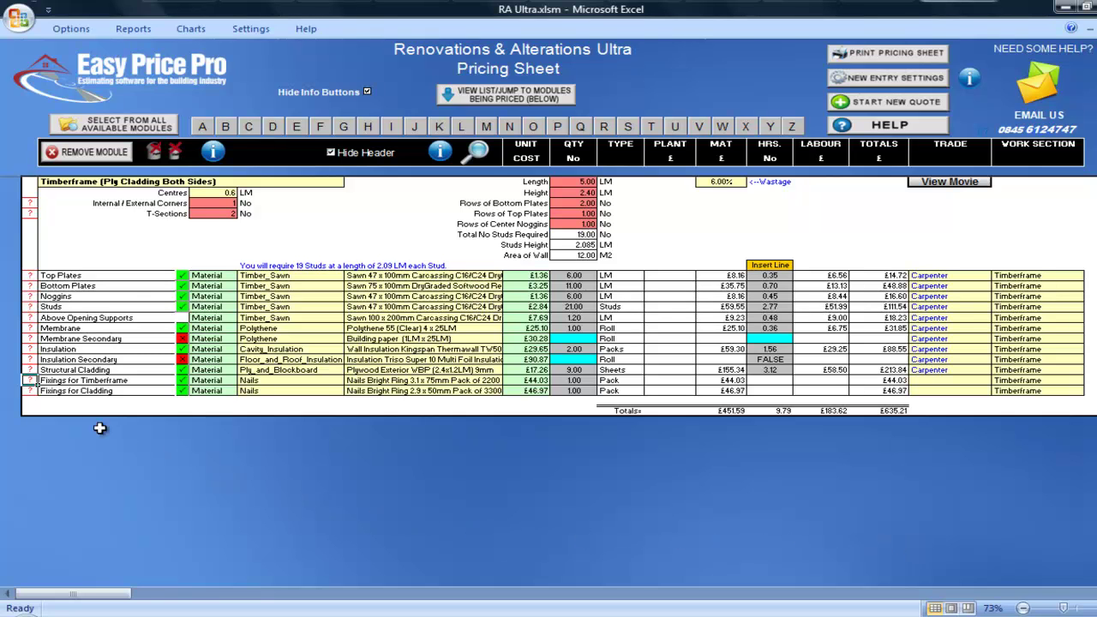
click(30, 390)
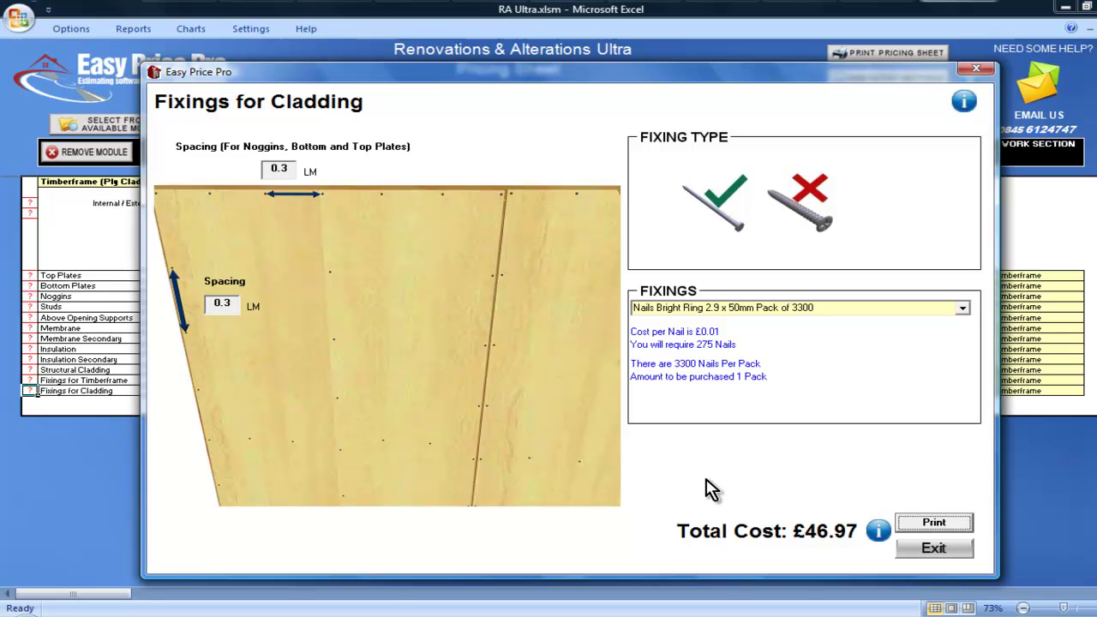
click(918, 549)
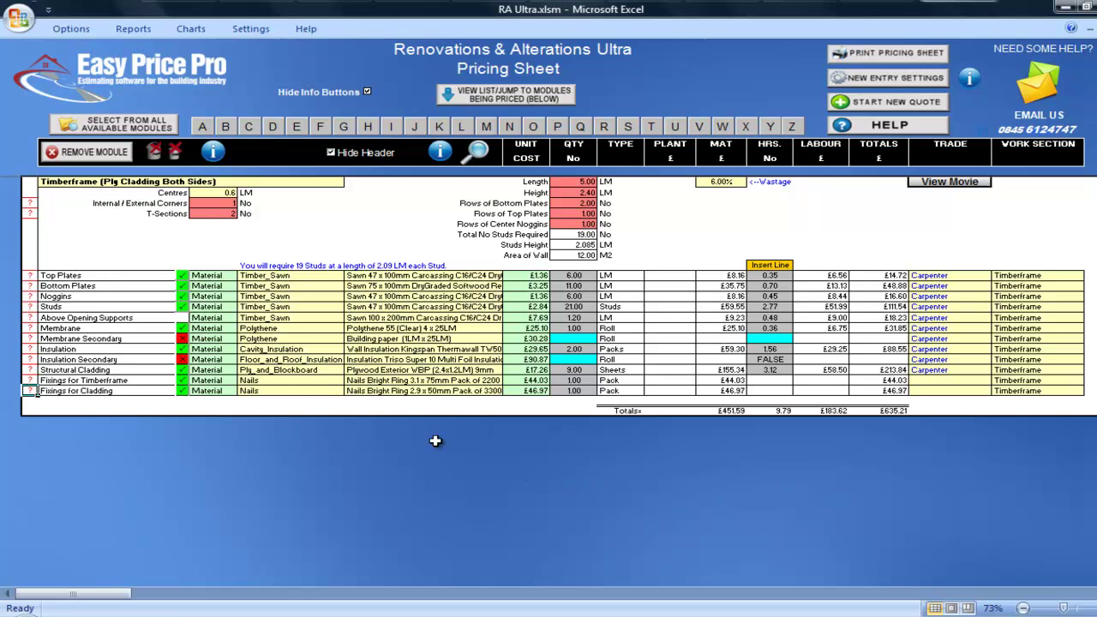
click(339, 393)
click(351, 392)
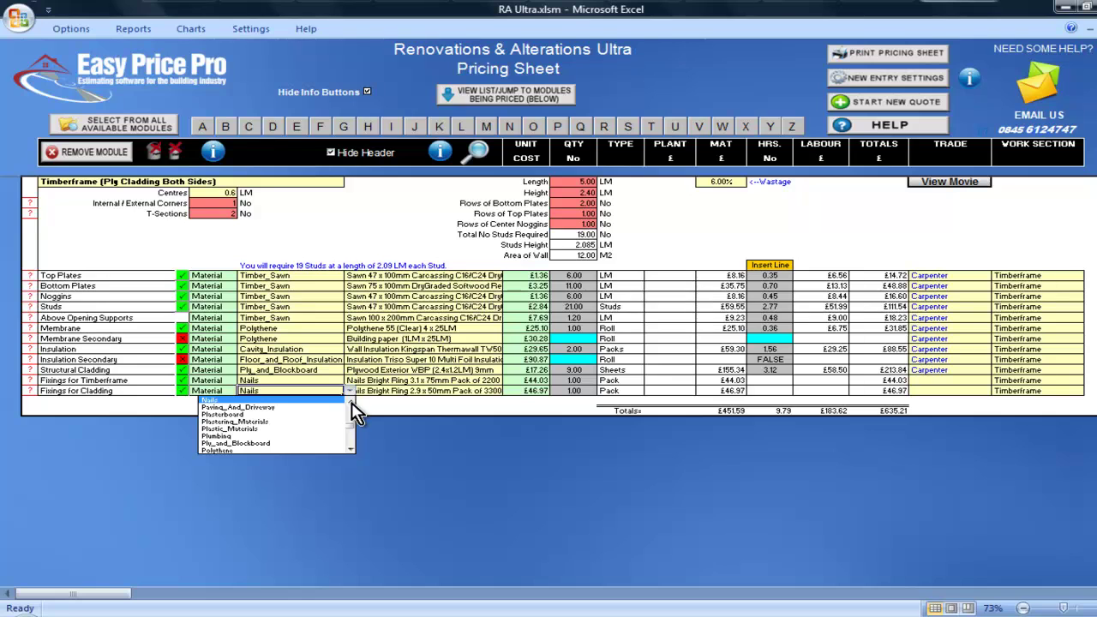
scroll(354, 435, down, 3)
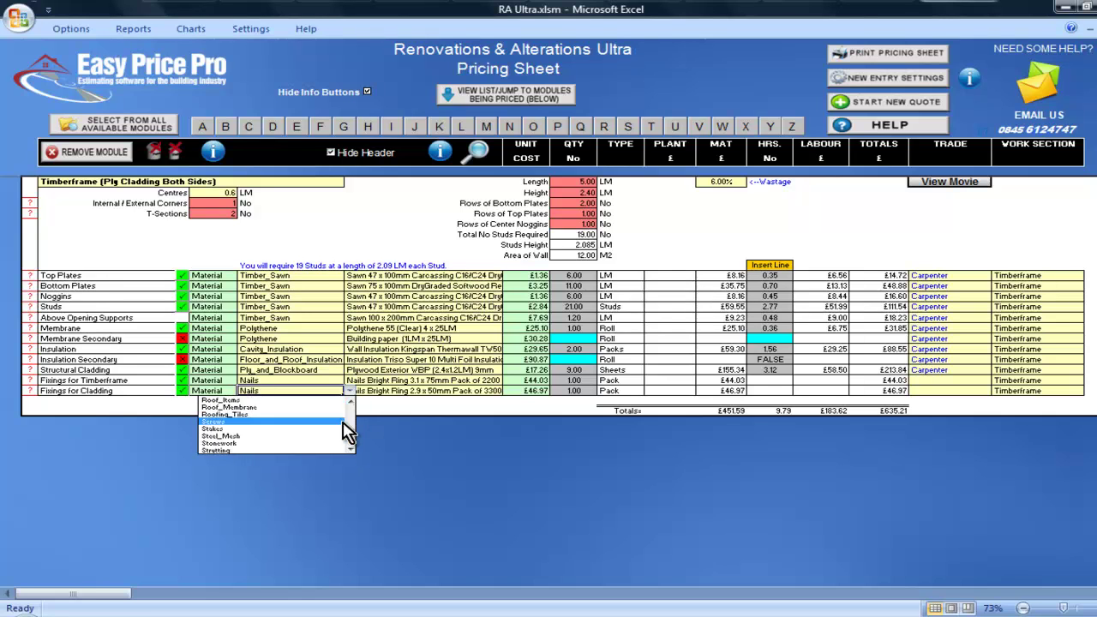
click(350, 392)
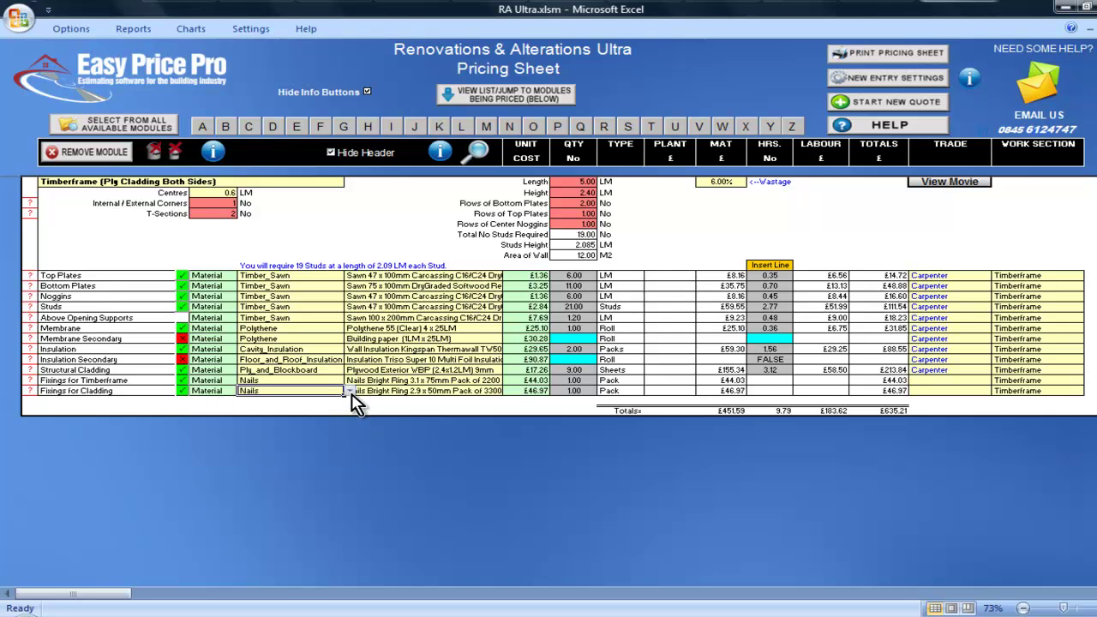